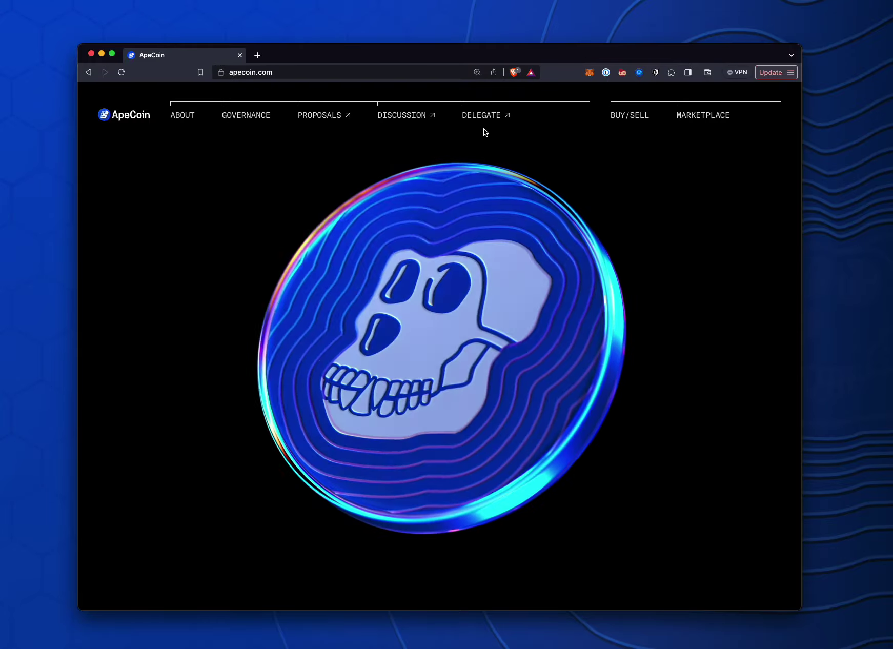
# Open the ApeCoin Delegation site and start a new delegate profile in the empty statement box
pyautogui.click(491, 118)
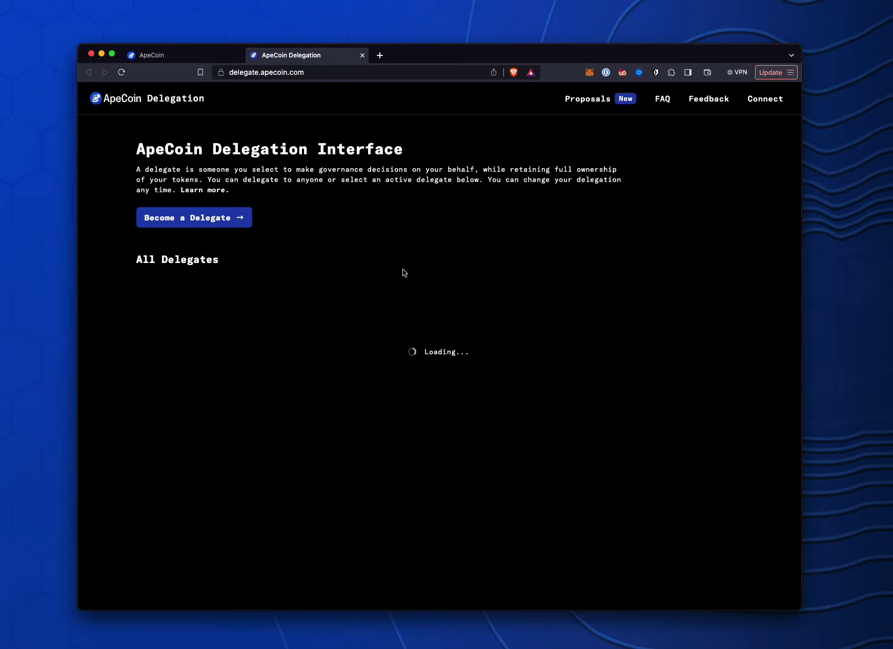
pyautogui.click(199, 219)
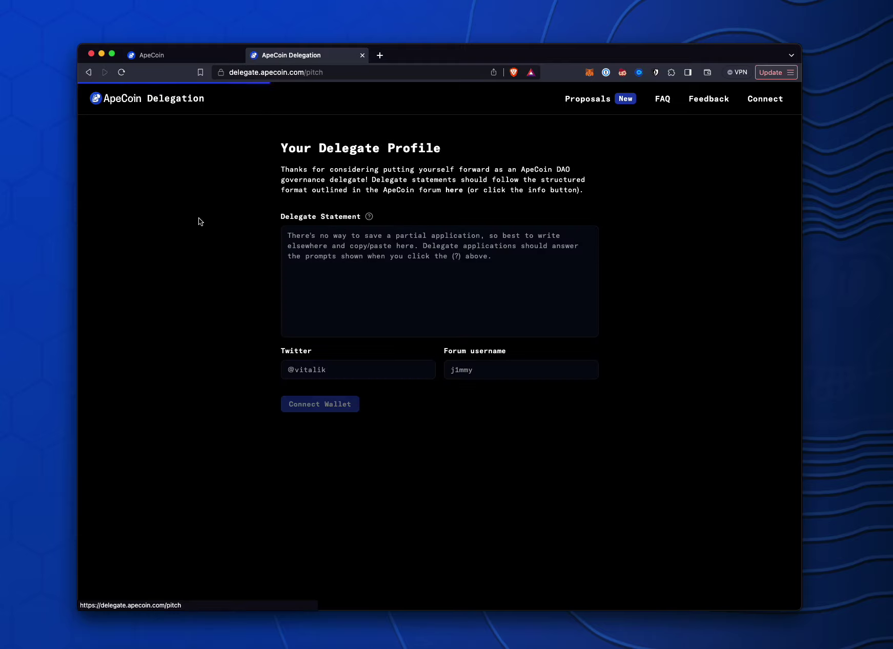
pyautogui.click(425, 249)
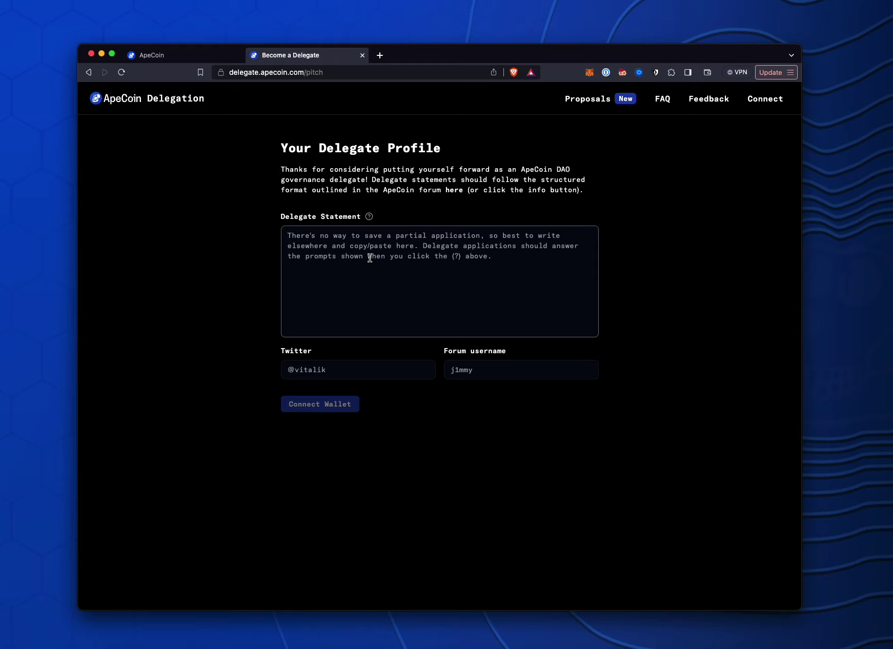
pyautogui.write('Trust me bro')
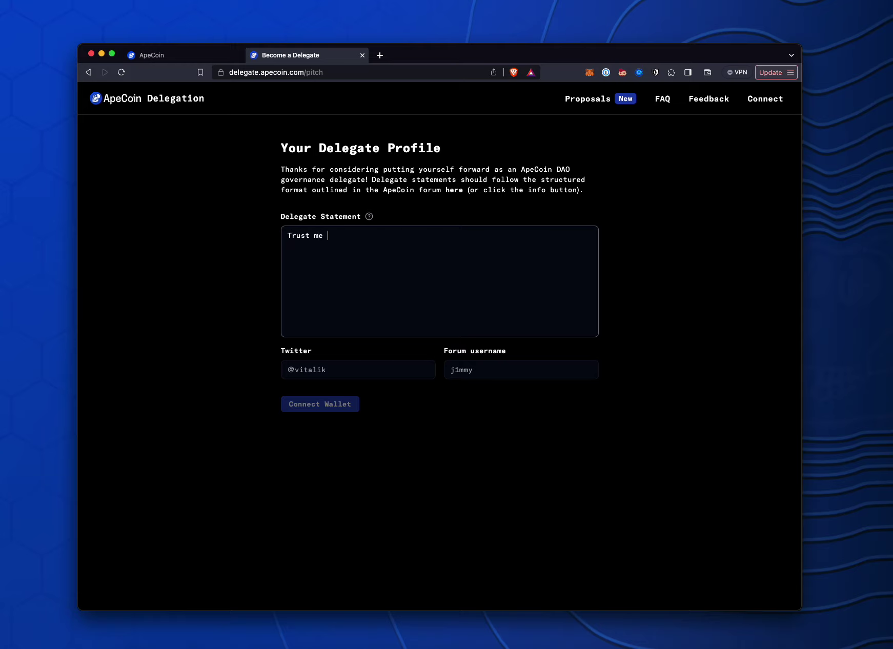
pyautogui.click(288, 370)
pyautogui.write('2')
pyautogui.press('BackSpace')
pyautogui.write('@')
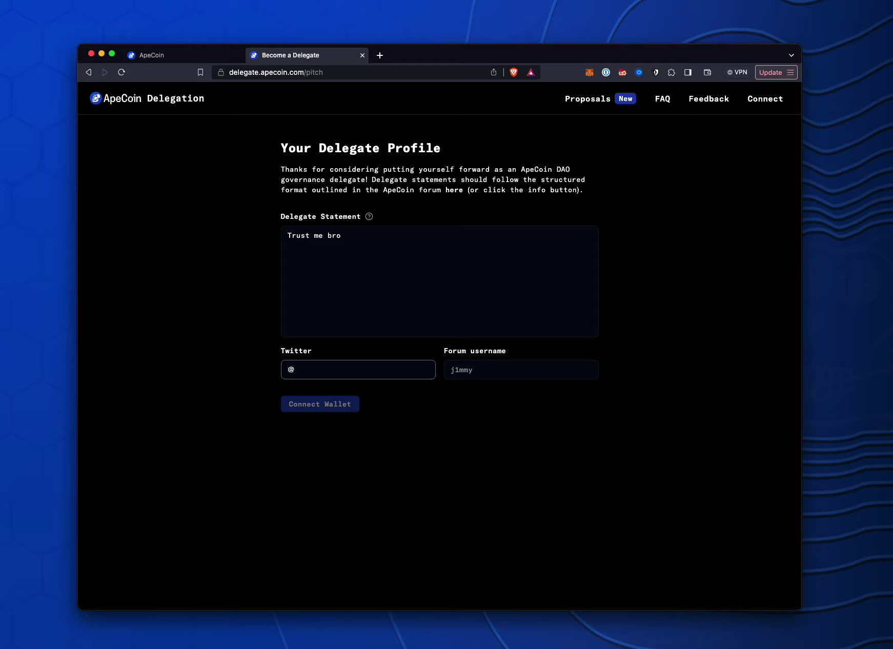
pyautogui.write('nftgerry')
pyautogui.press('Tab')
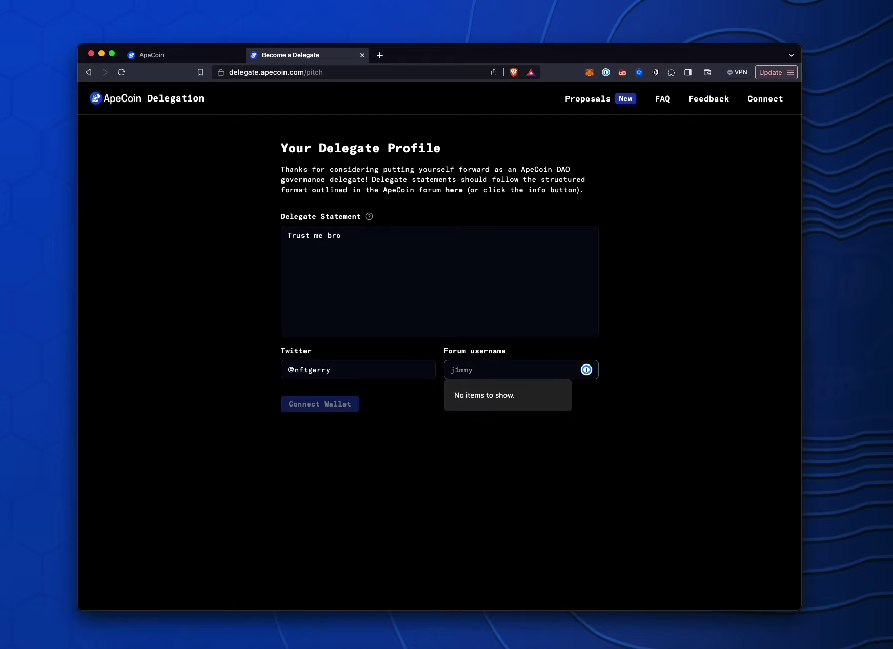
pyautogui.write('@nft')
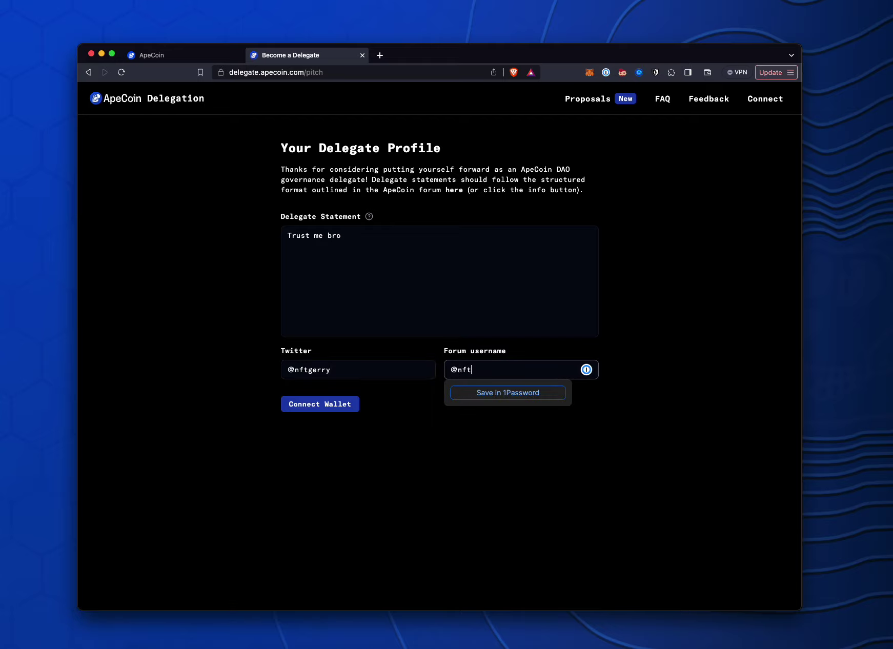
pyautogui.write('gerry')
pyautogui.click(406, 388)
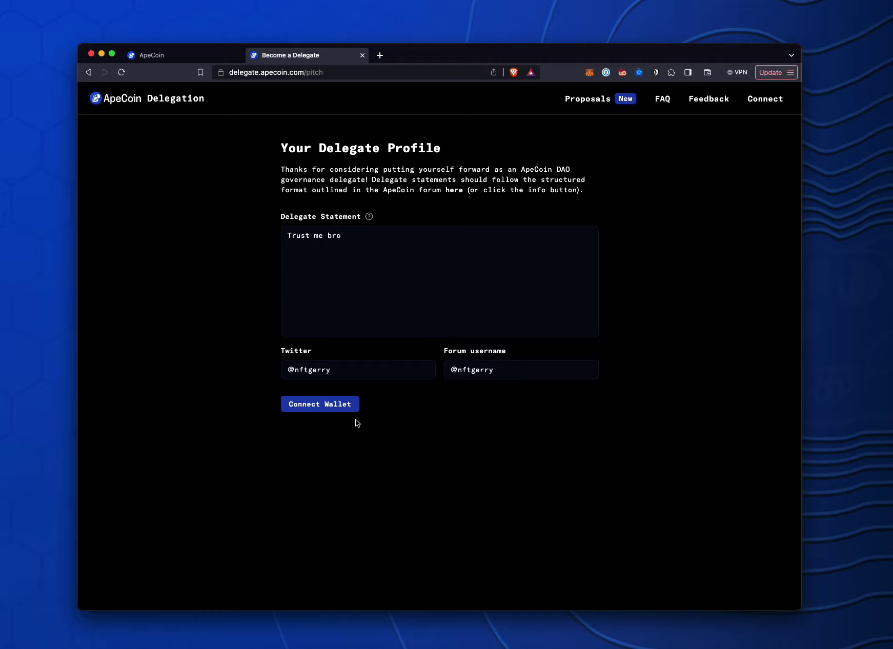
# Connect the MetaMask wallet to ApeCoin Delegation and approve its sign-in request
pyautogui.click(348, 408)
pyautogui.click(460, 304)
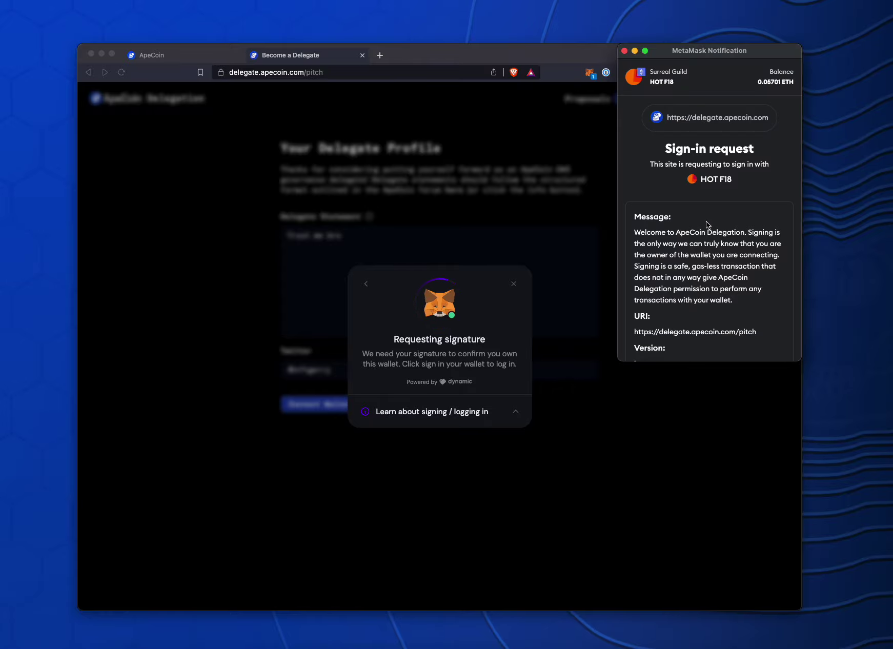
pyautogui.scroll(-5, 752, 223)
pyautogui.click(730, 339)
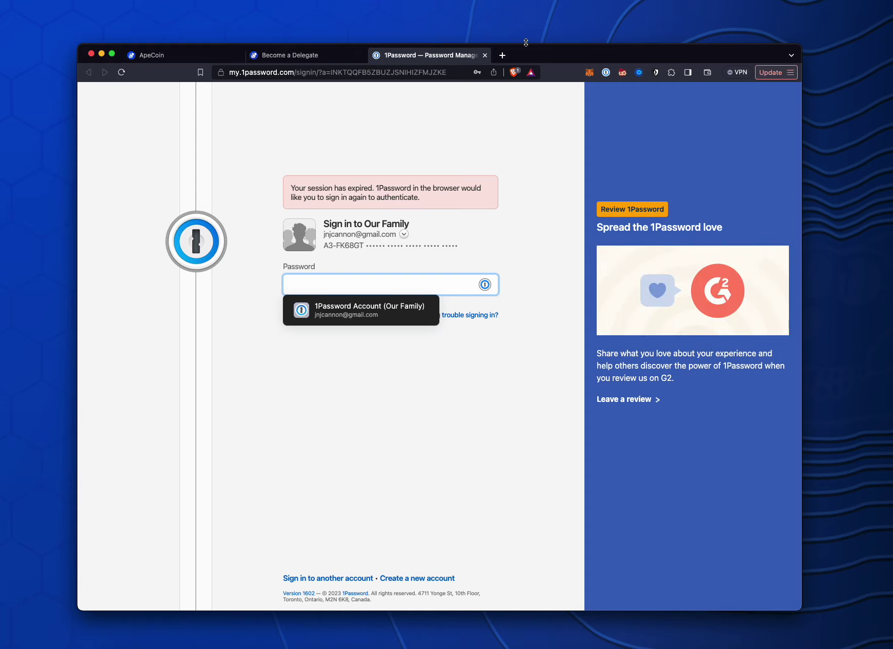
# Unlock 1Password by filling in the saved account password and signing in
pyautogui.click(365, 318)
pyautogui.click(339, 322)
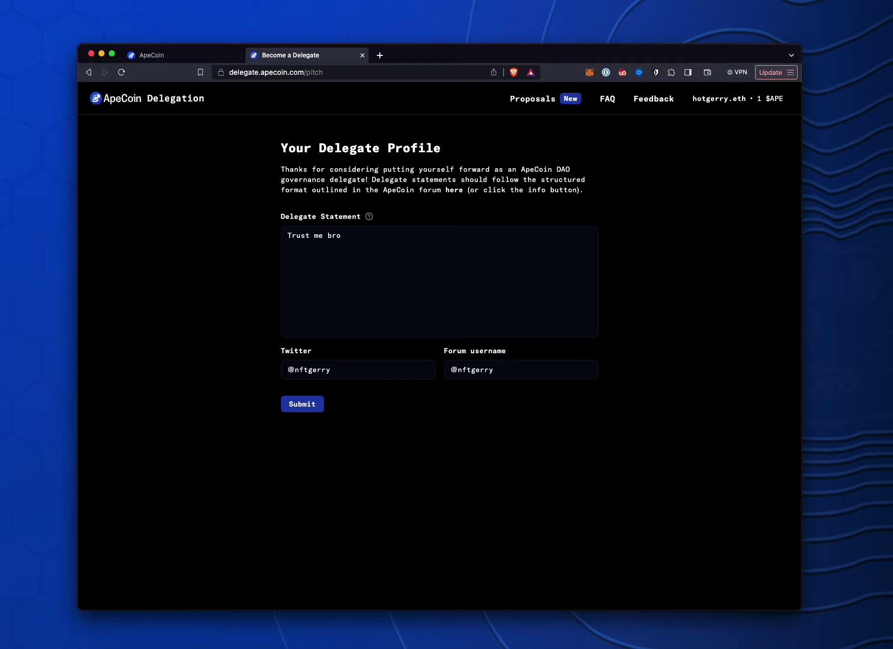
# Submit the delegate profile, approve its signature in MetaMask, and close the completion notices
pyautogui.click(321, 406)
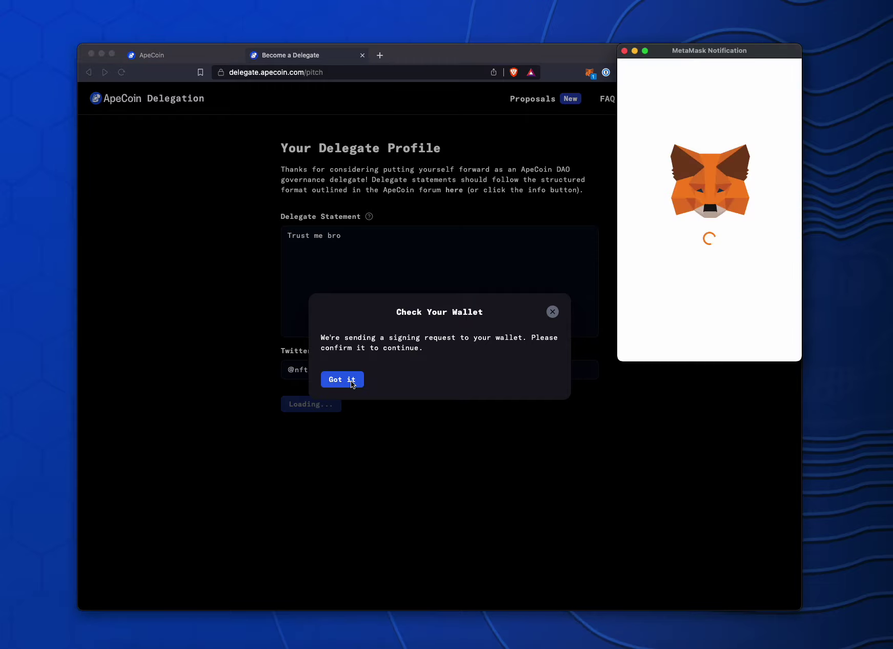
pyautogui.scroll(-5, 758, 313)
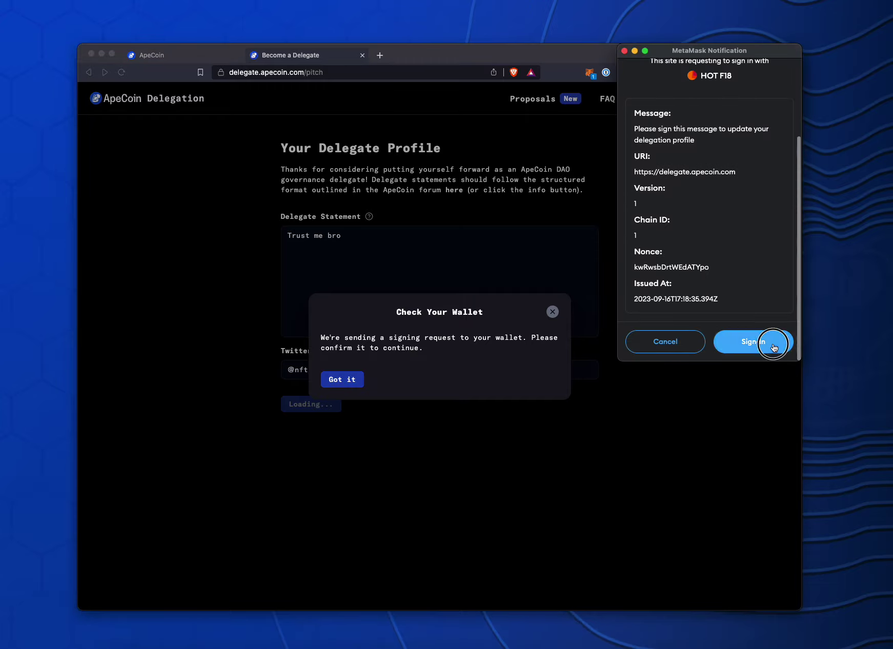
pyautogui.click(764, 342)
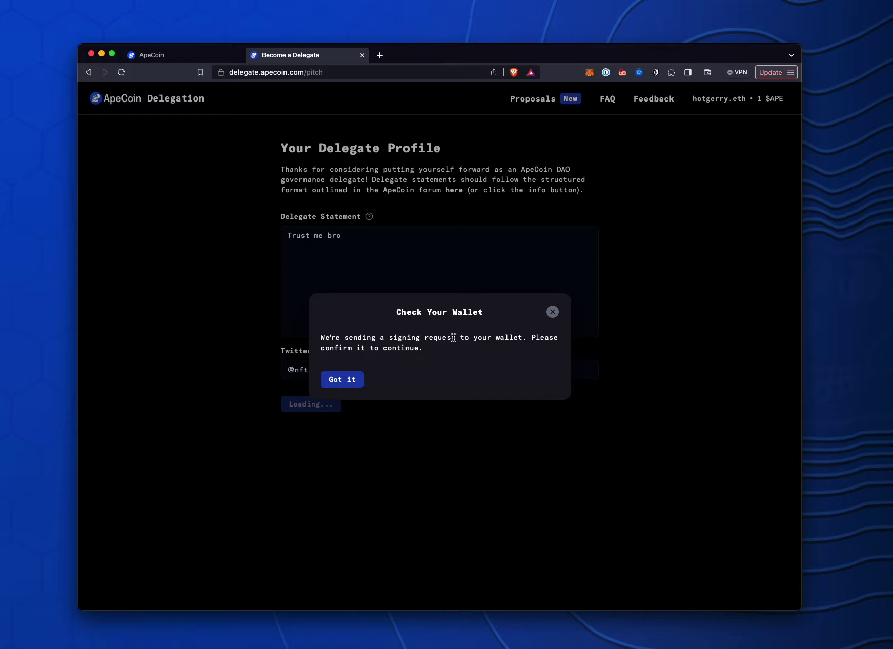
pyautogui.click(358, 379)
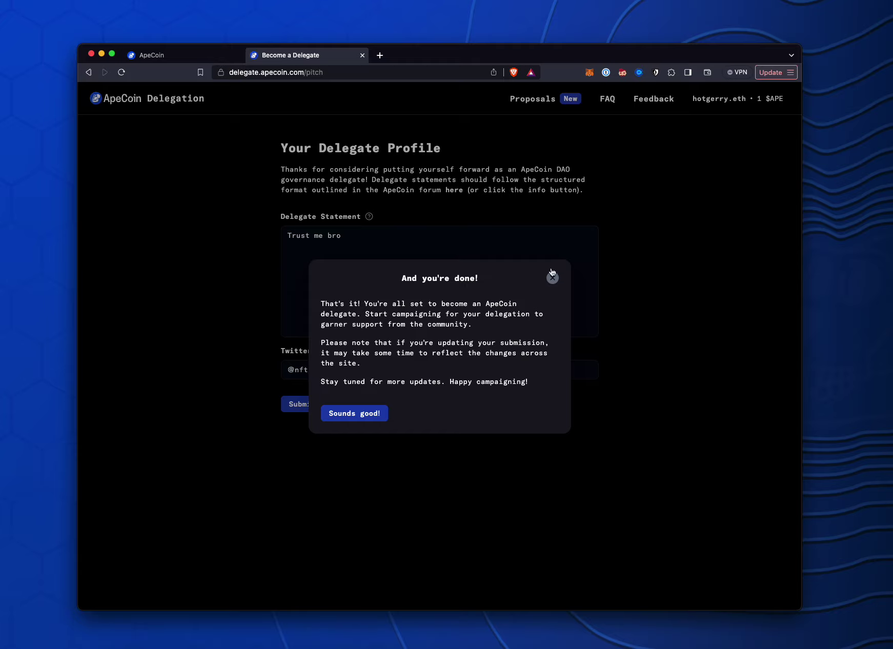
pyautogui.click(552, 278)
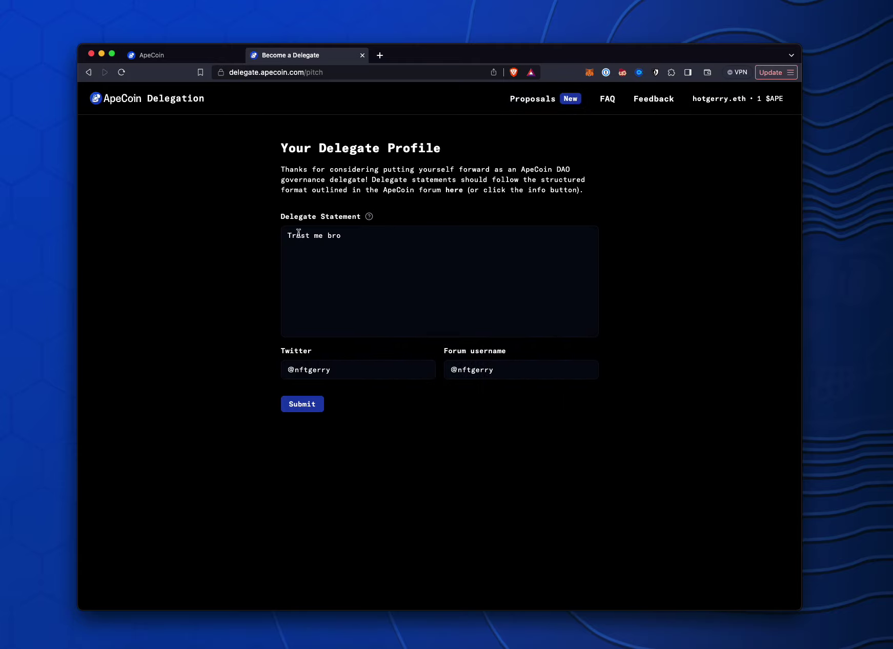
# Go back to the All Delegates list and scroll through the delegate cards
pyautogui.click(190, 99)
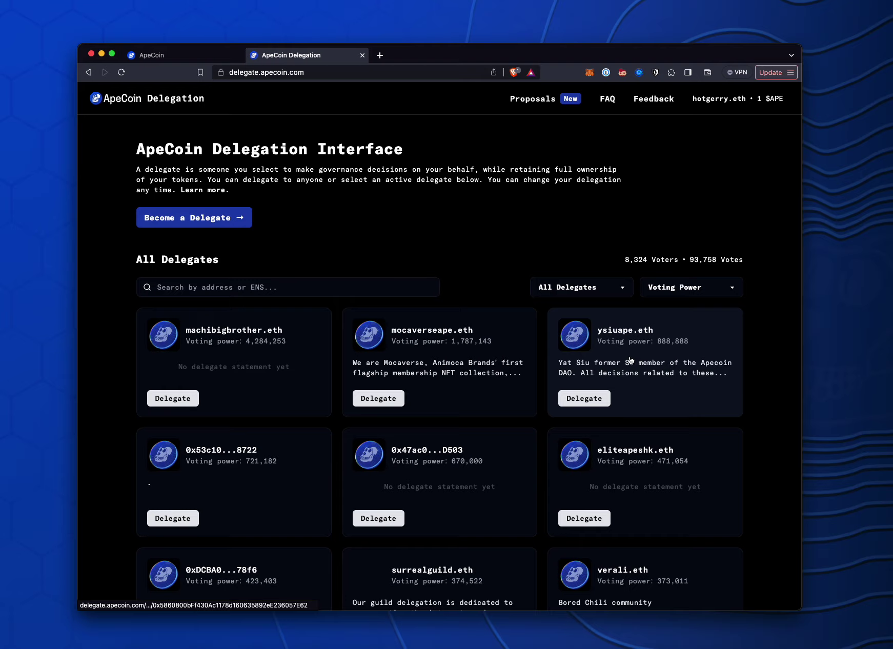
pyautogui.scroll(-3, 598, 354)
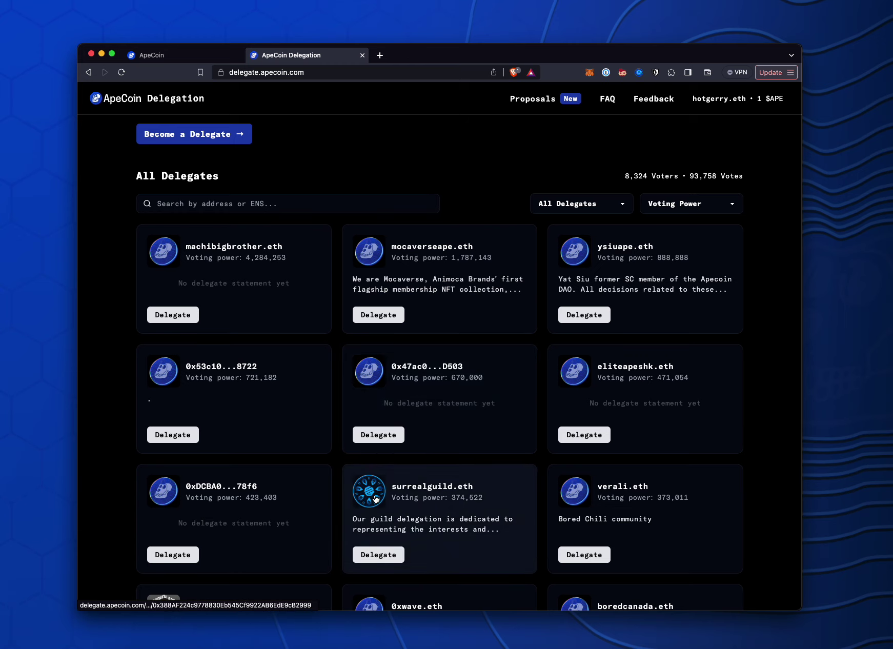
pyautogui.scroll(-1, 371, 491)
pyautogui.scroll(-1, 371, 491)
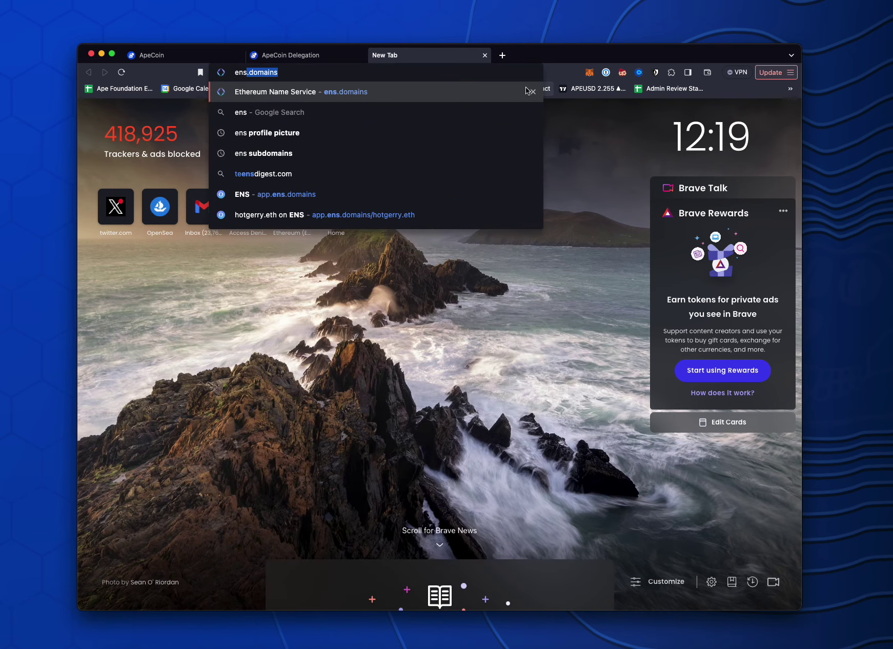
# Load ens.domains, launch the ENS app and connect the MetaMask wallet
pyautogui.press('Return')
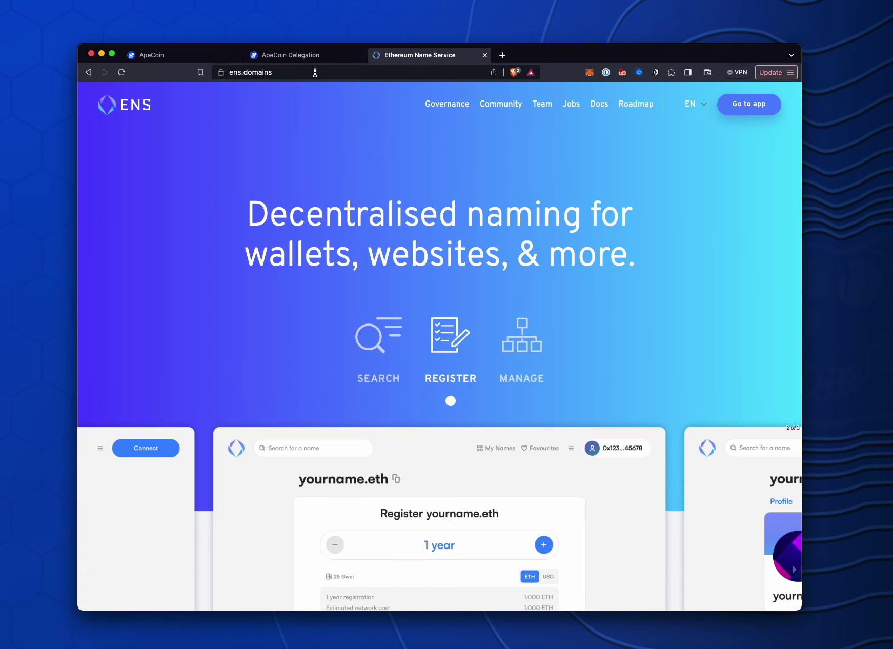
pyautogui.click(315, 72)
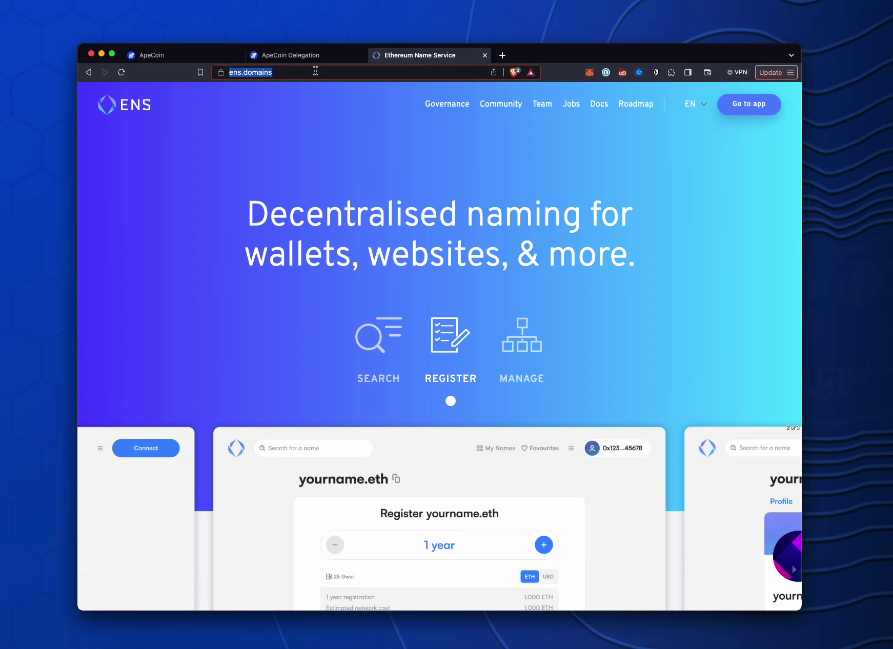
pyautogui.click(751, 107)
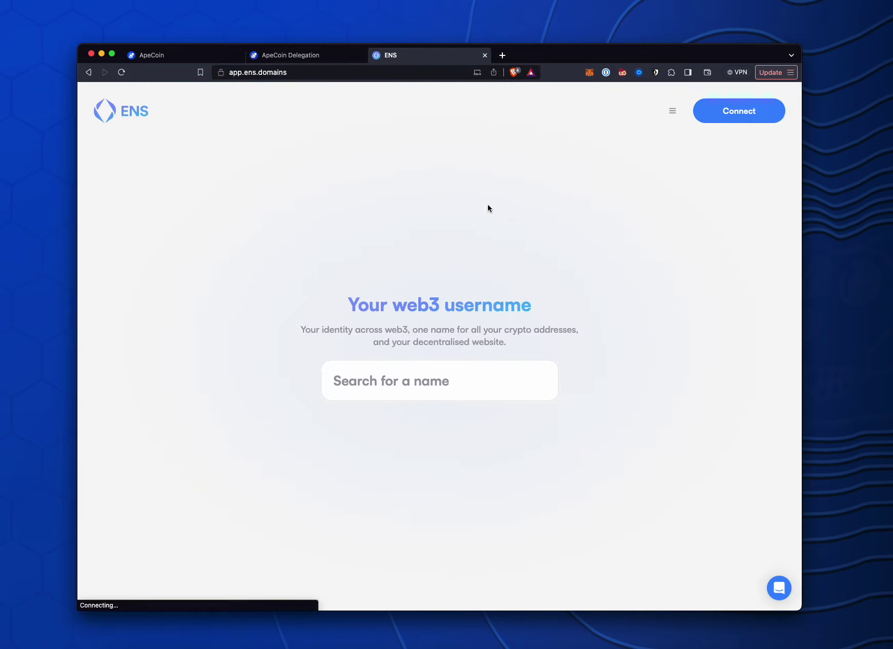
pyautogui.click(411, 390)
pyautogui.click(740, 118)
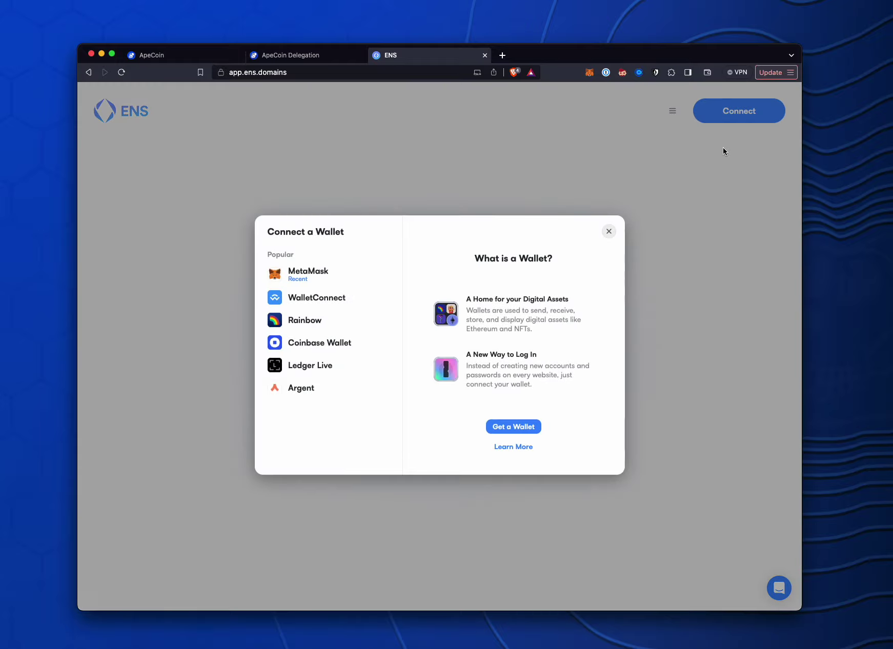
pyautogui.click(344, 274)
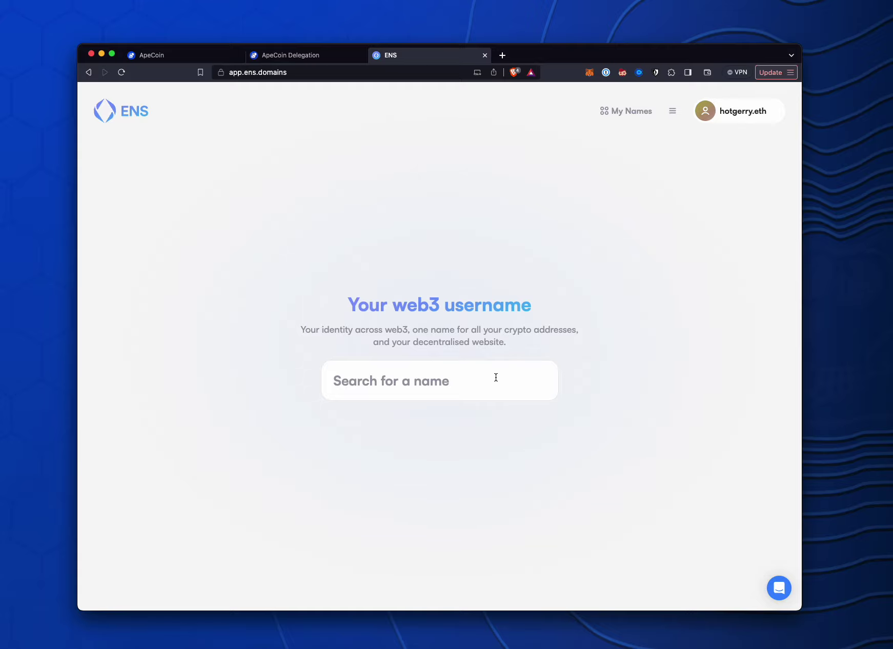
# Skip the name search and show the list of names this wallet owns
pyautogui.click(496, 377)
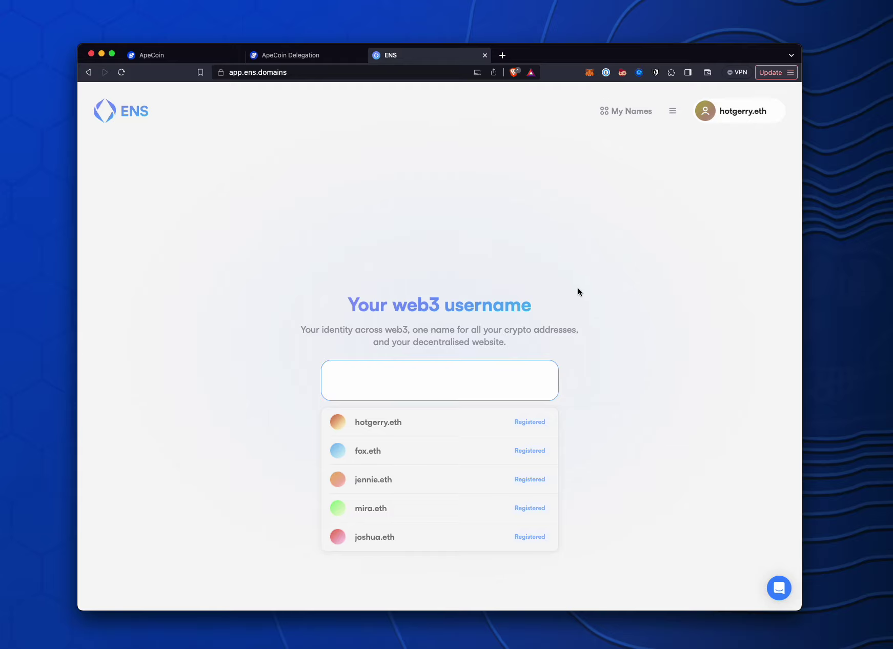
pyautogui.click(456, 285)
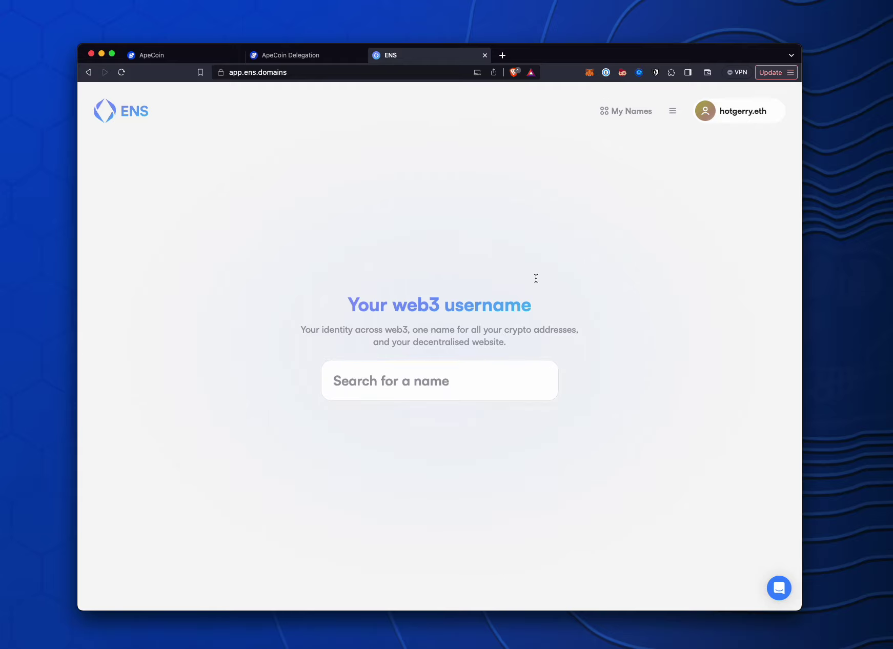
pyautogui.click(635, 111)
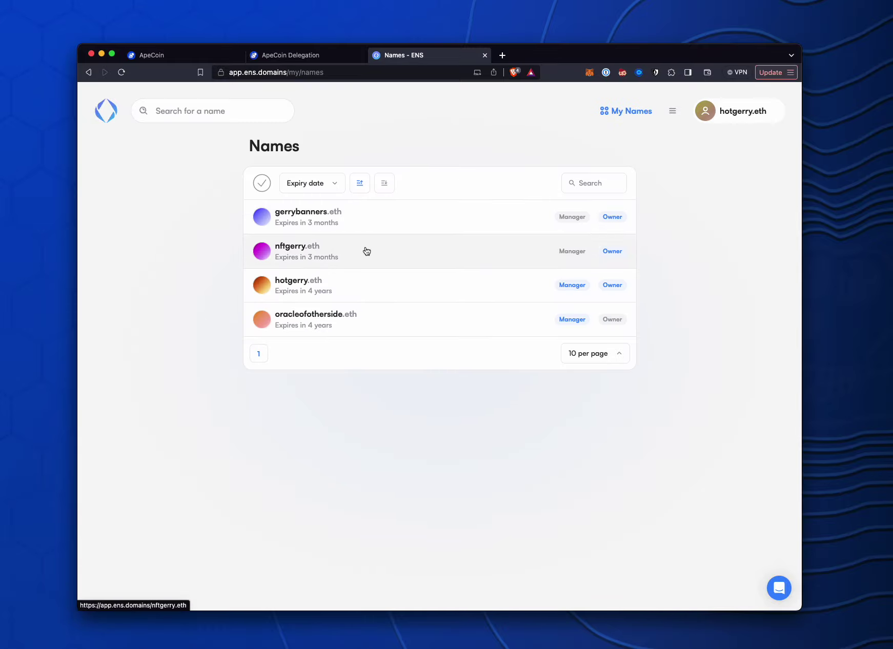
# On hotgerry.eth's profile, choose the Mad Parrot Crew #54 NFT as the new avatar
pyautogui.click(314, 282)
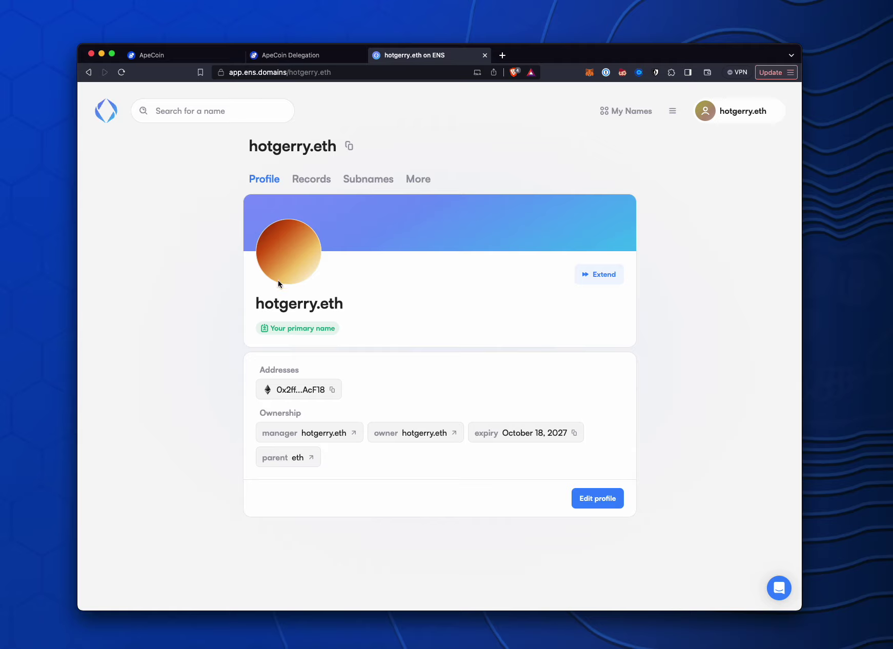
pyautogui.click(599, 497)
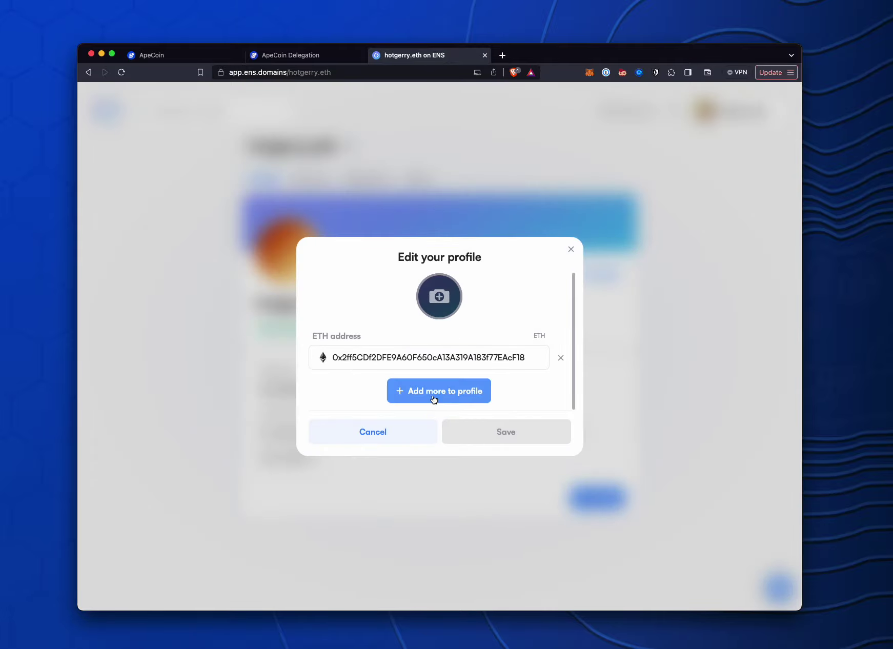
pyautogui.click(449, 301)
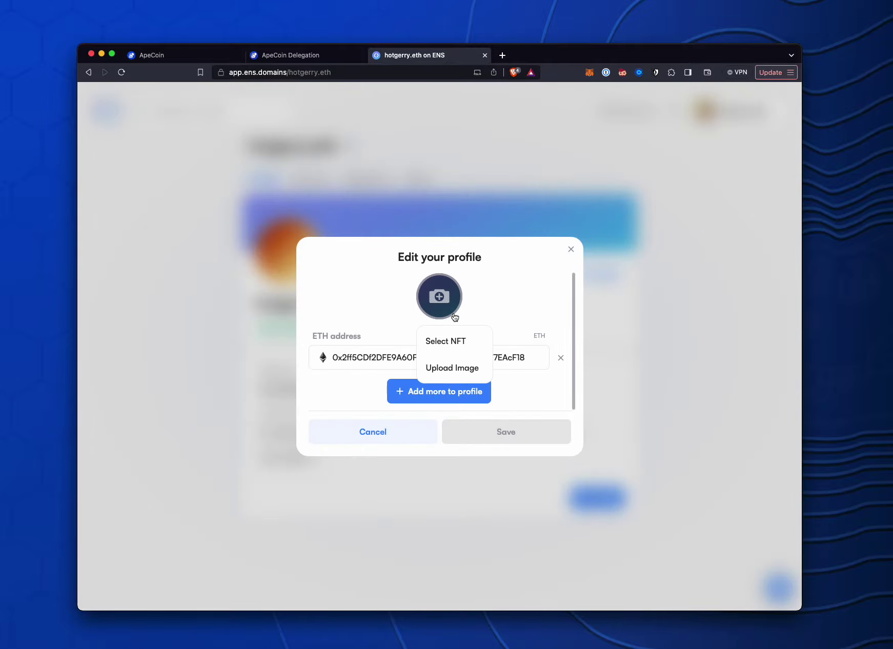
pyautogui.click(449, 343)
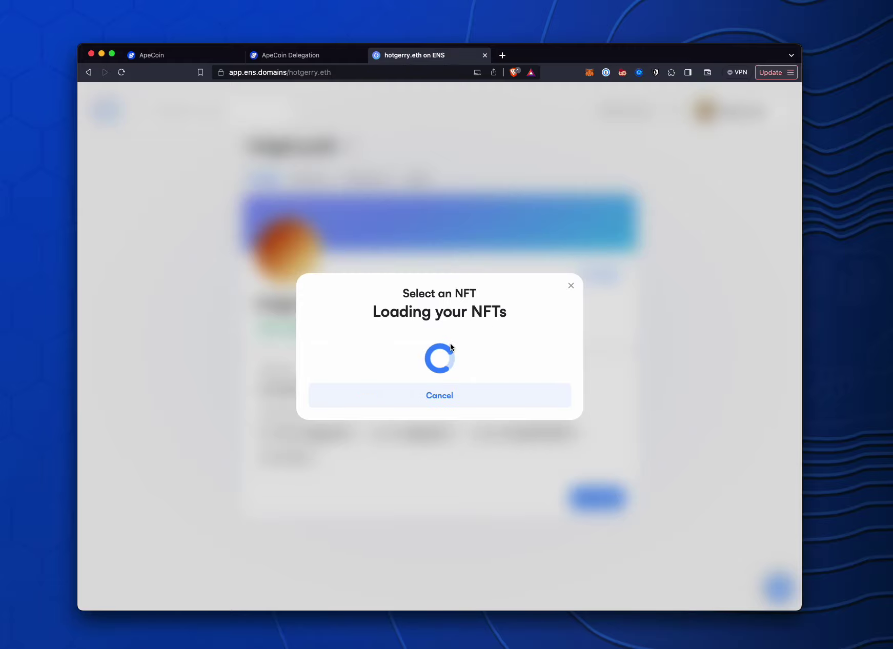
pyautogui.click(365, 287)
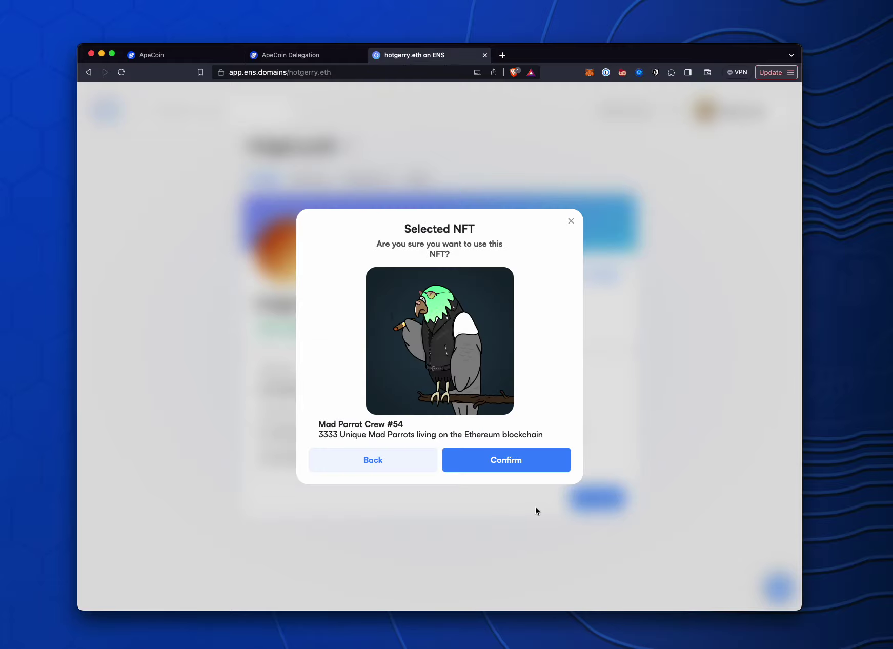
pyautogui.click(533, 459)
# Save the avatar change and approve the update transaction in MetaMask
pyautogui.click(542, 439)
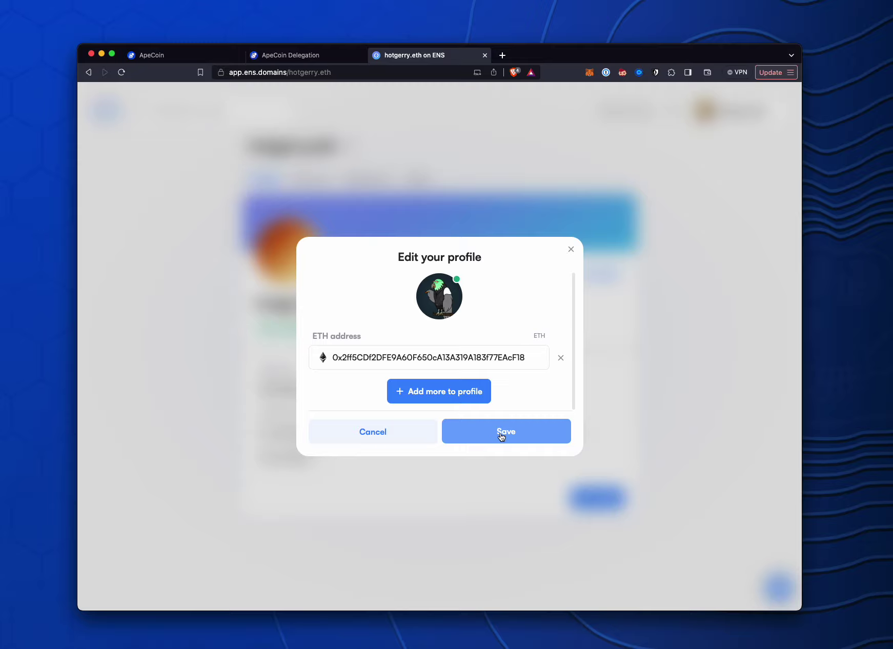
pyautogui.click(509, 439)
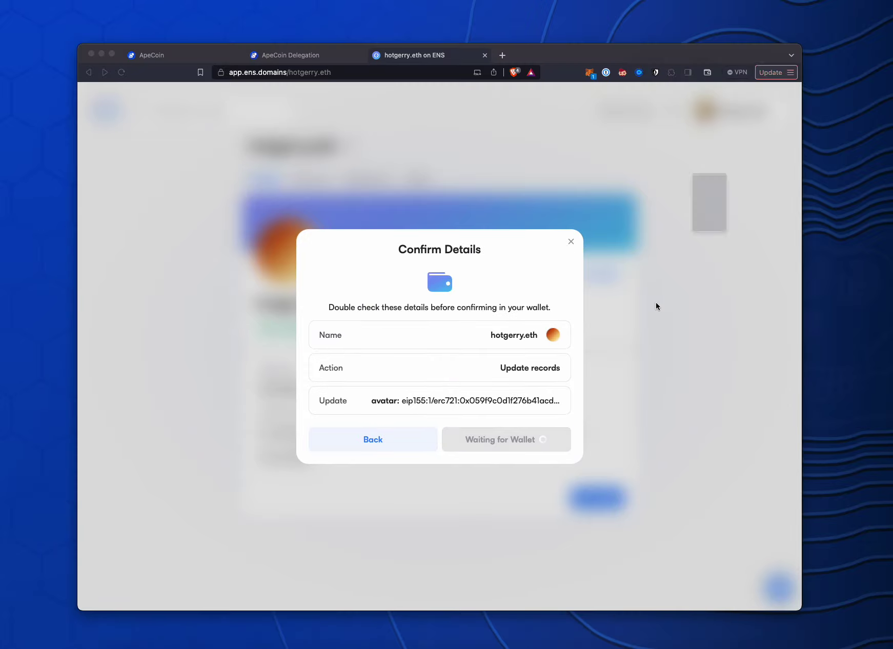
pyautogui.click(773, 332)
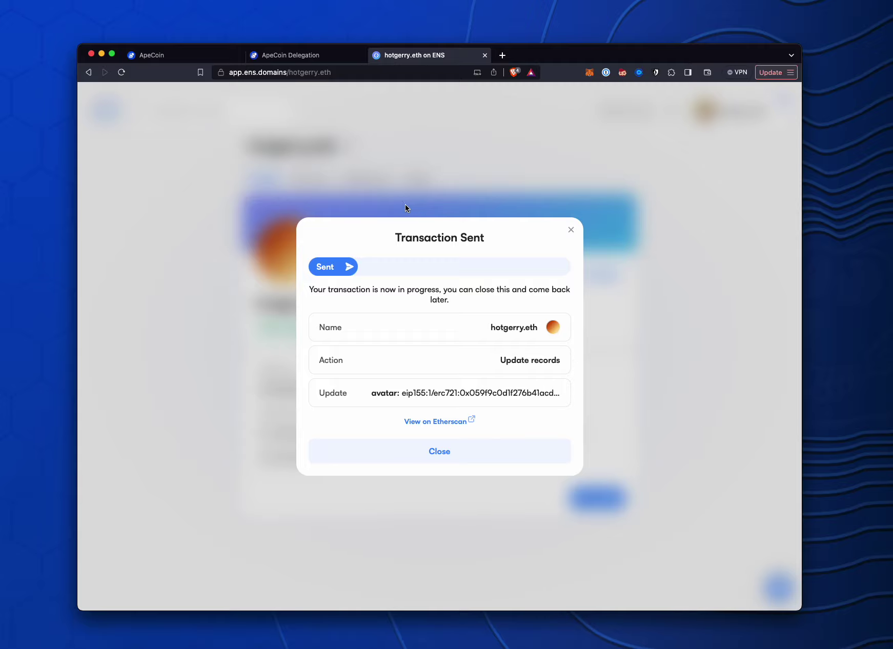
# Back on the ApeCoin Delegation tab, scroll through all delegate cards, then return to the top
pyautogui.click(303, 54)
pyautogui.scroll(-20, 430, 349)
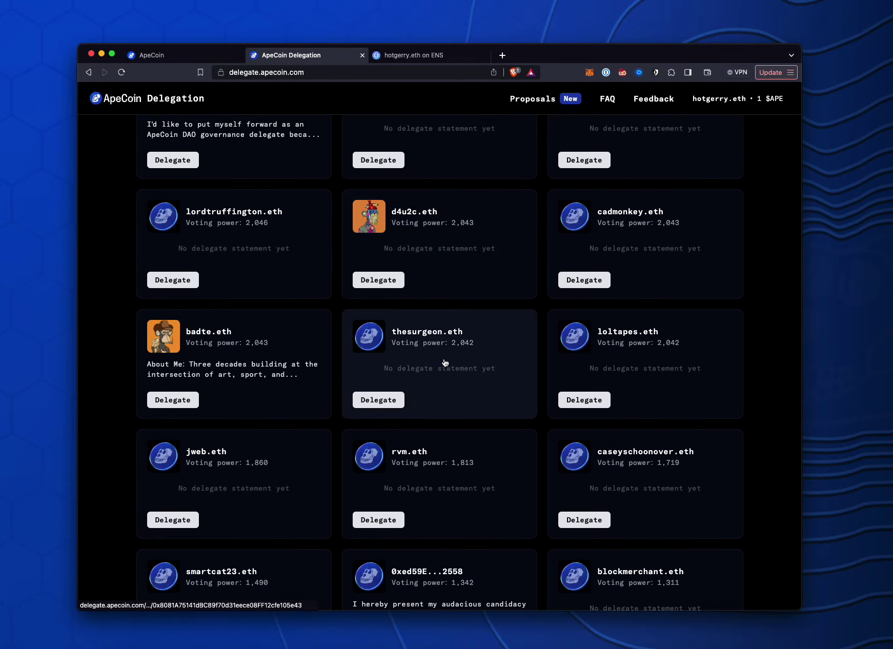
pyautogui.scroll(-15, 450, 374)
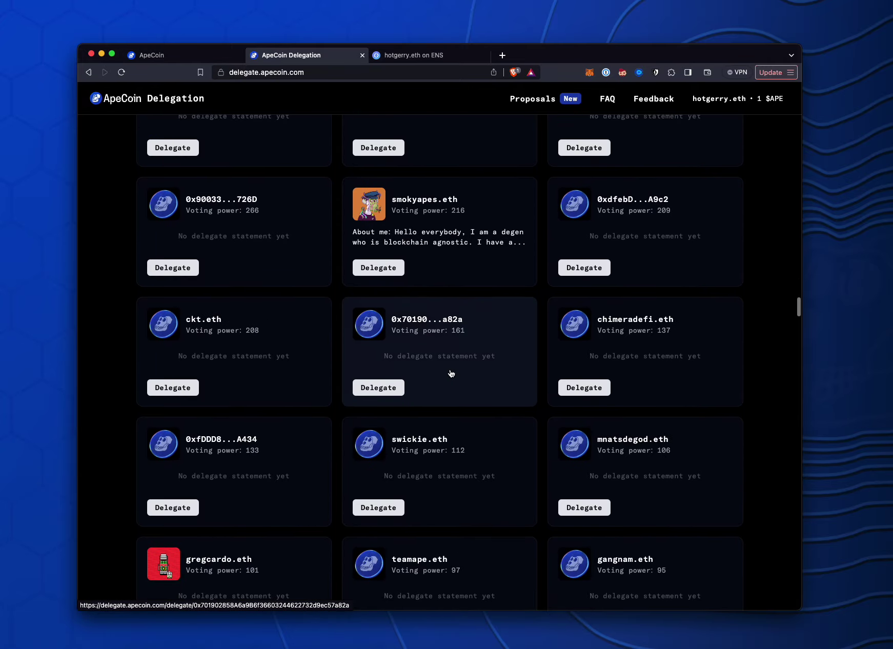
pyautogui.scroll(-10, 452, 371)
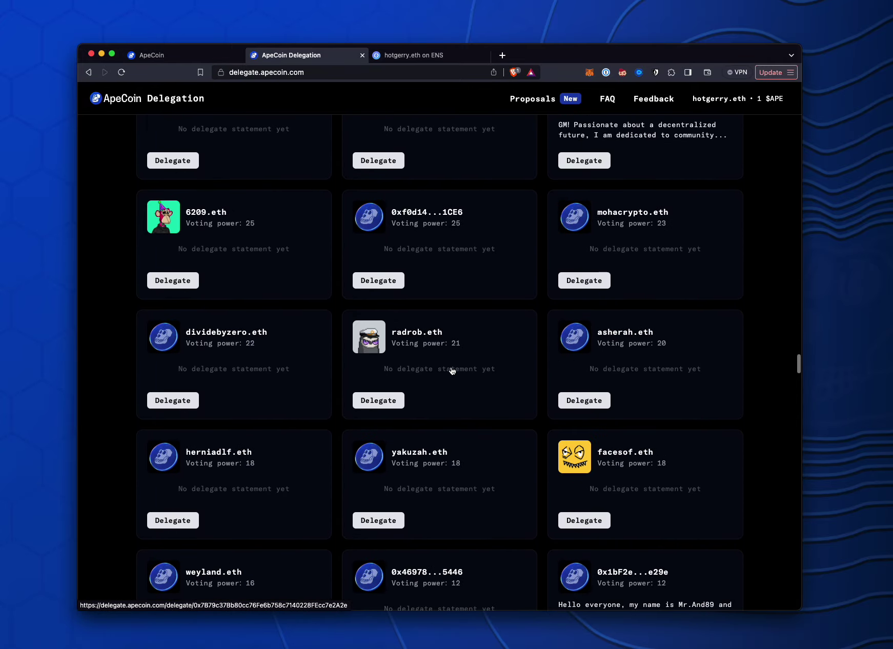
pyautogui.scroll(-10, 453, 371)
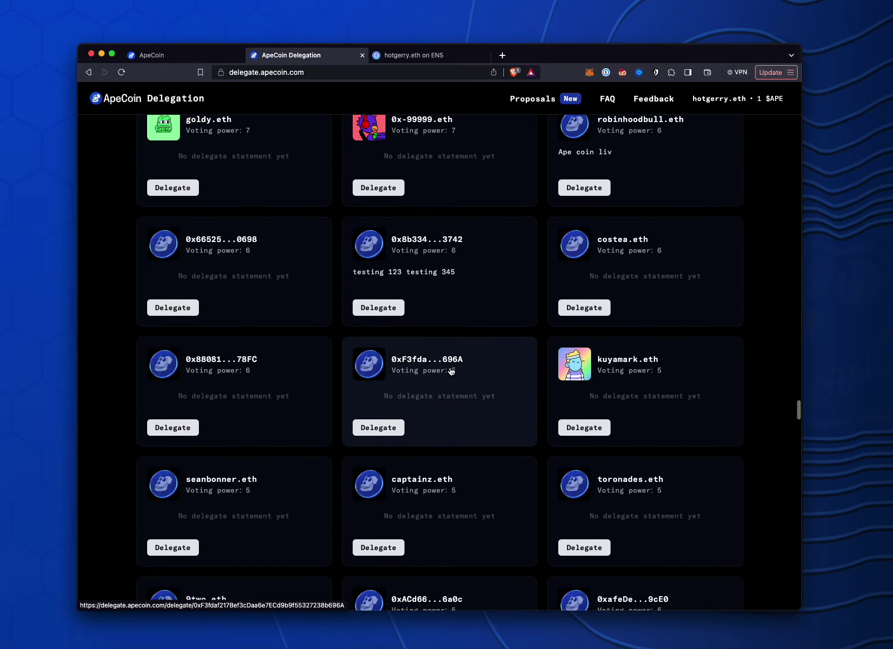
pyautogui.scroll(-10, 478, 430)
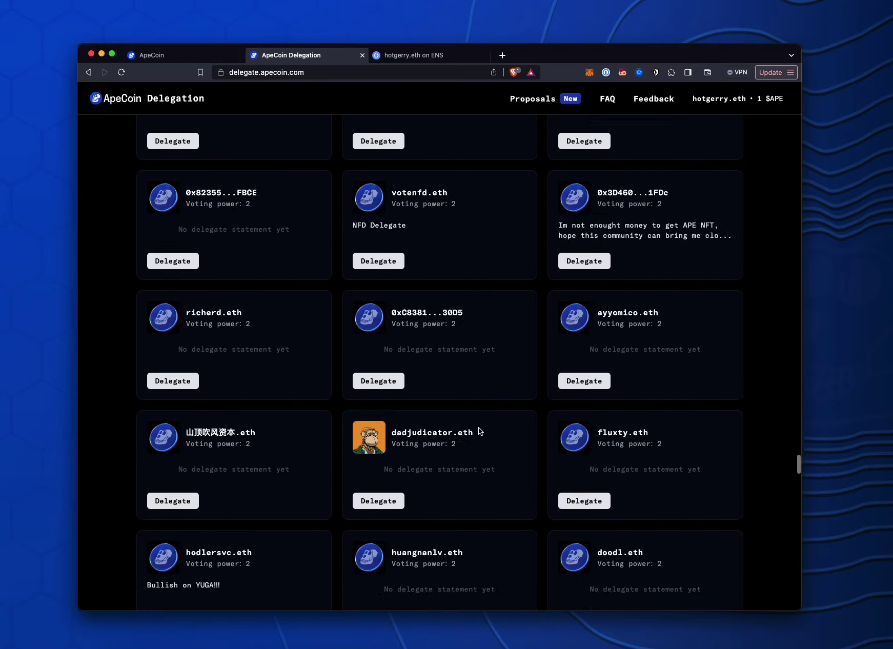
pyautogui.scroll(-2, 481, 435)
pyautogui.press('Home')
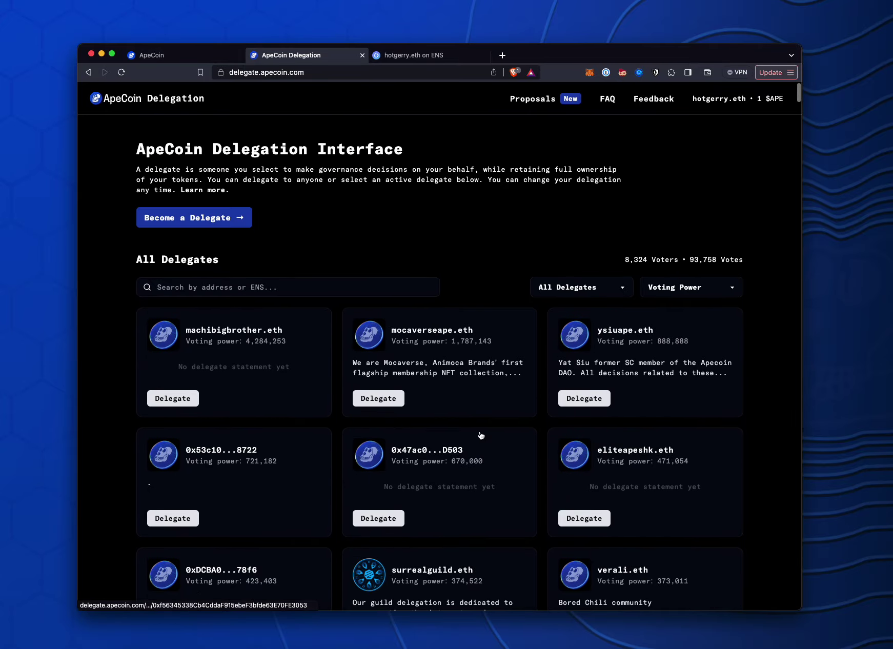
pyautogui.scroll(-1, 481, 436)
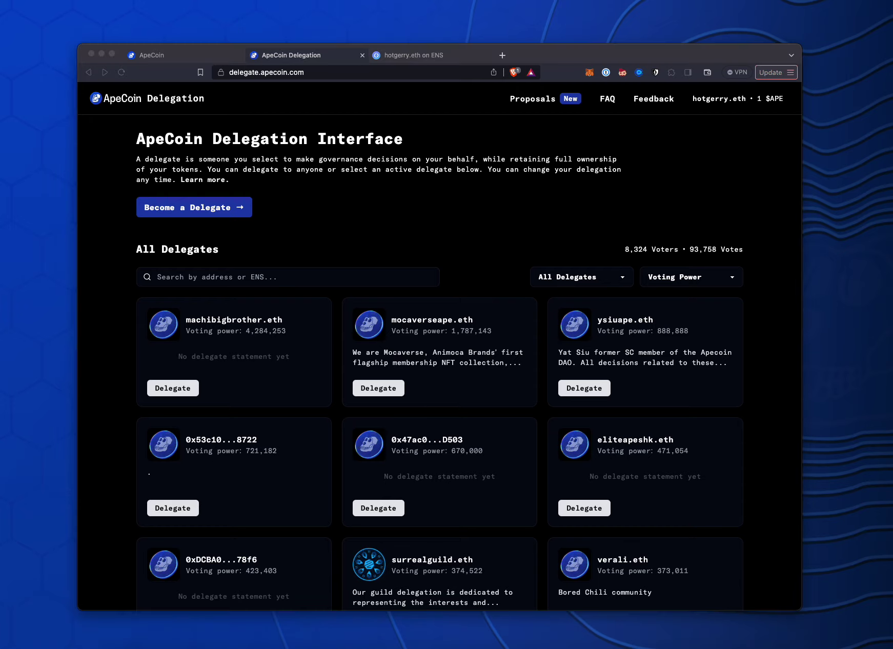
pyautogui.click(397, 55)
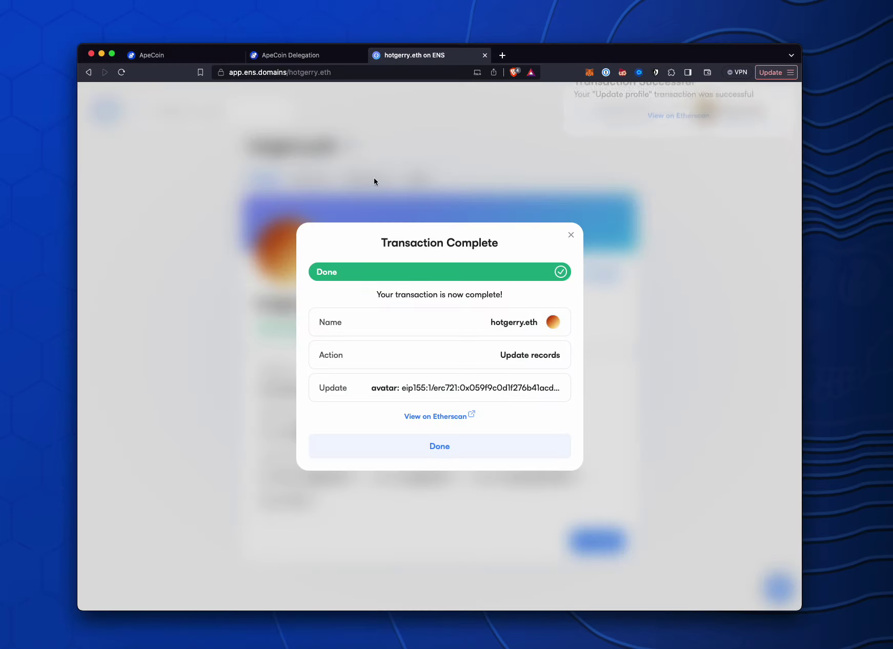
pyautogui.click(308, 55)
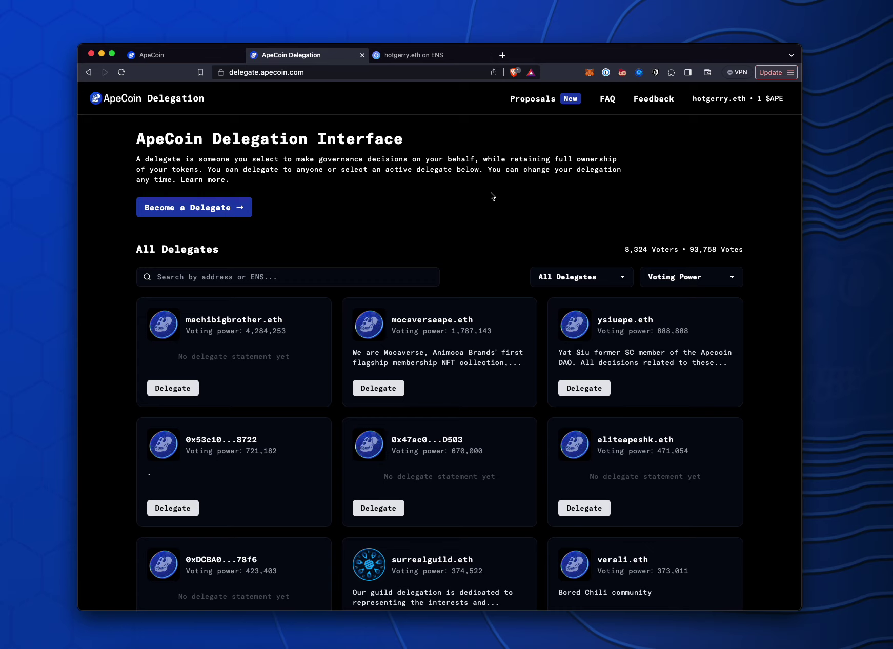
# Load sesh.fyi in a new Brave tab
pyautogui.click(503, 56)
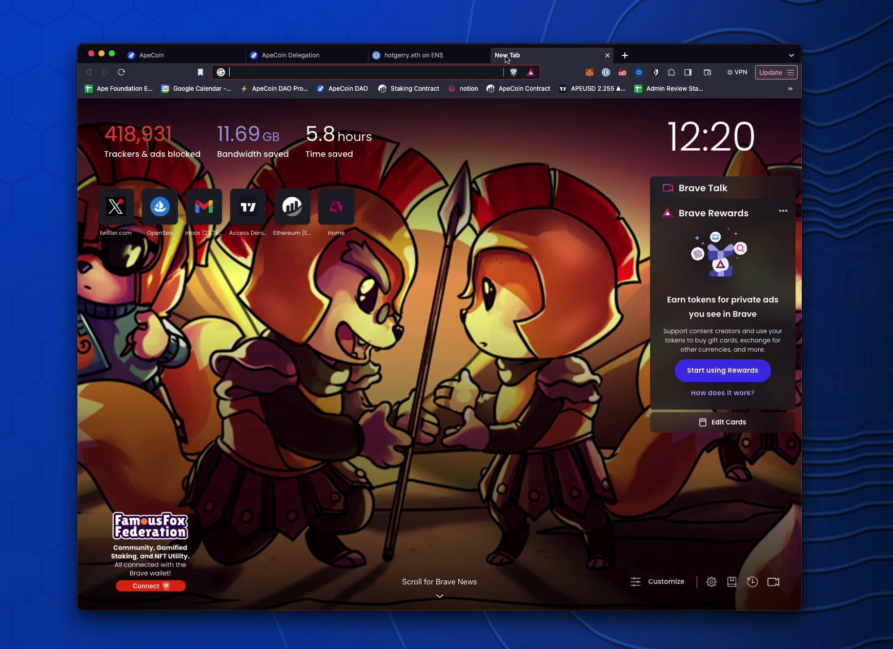
pyautogui.write('sesh.')
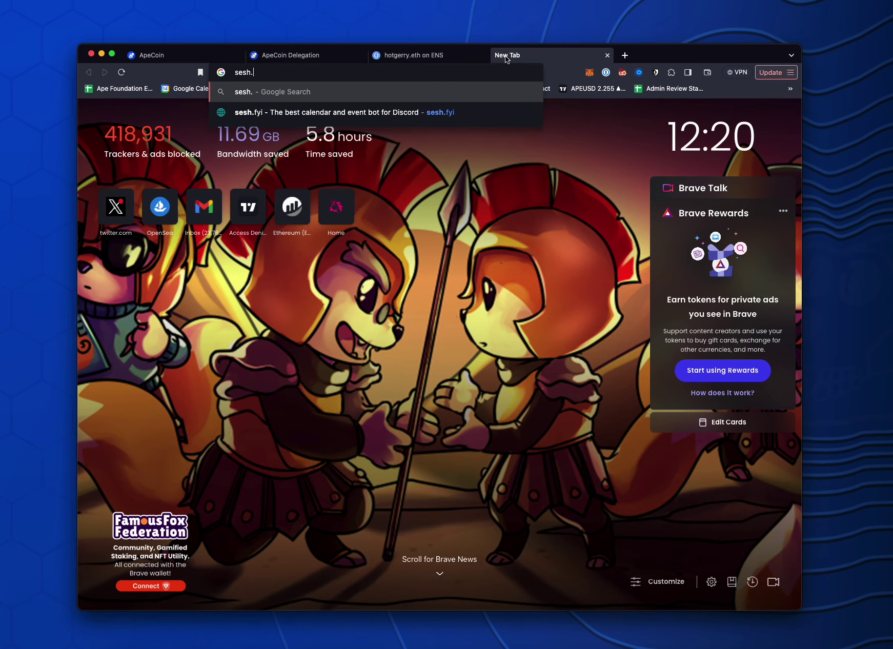
pyautogui.write('fyi')
pyautogui.press('Return')
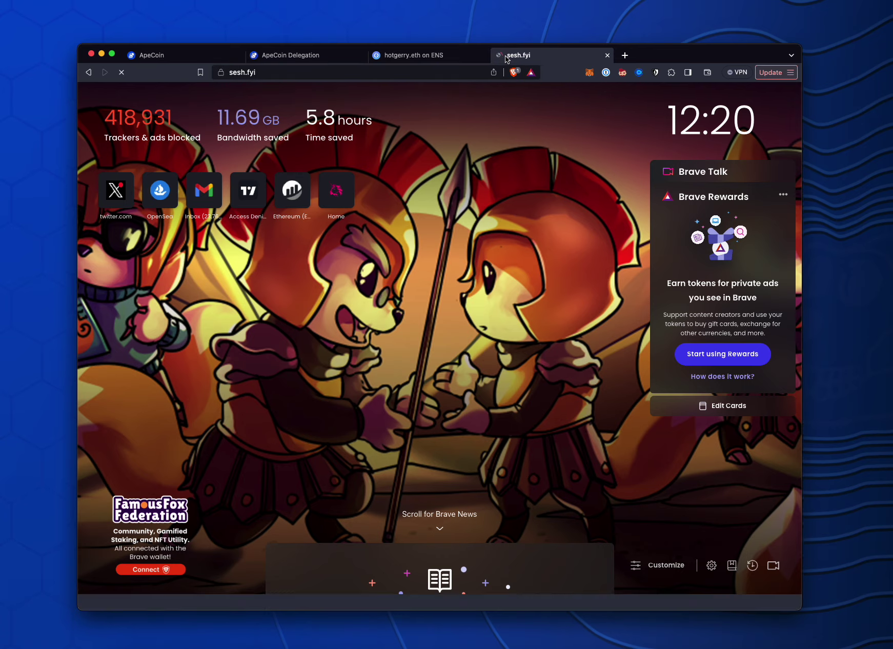